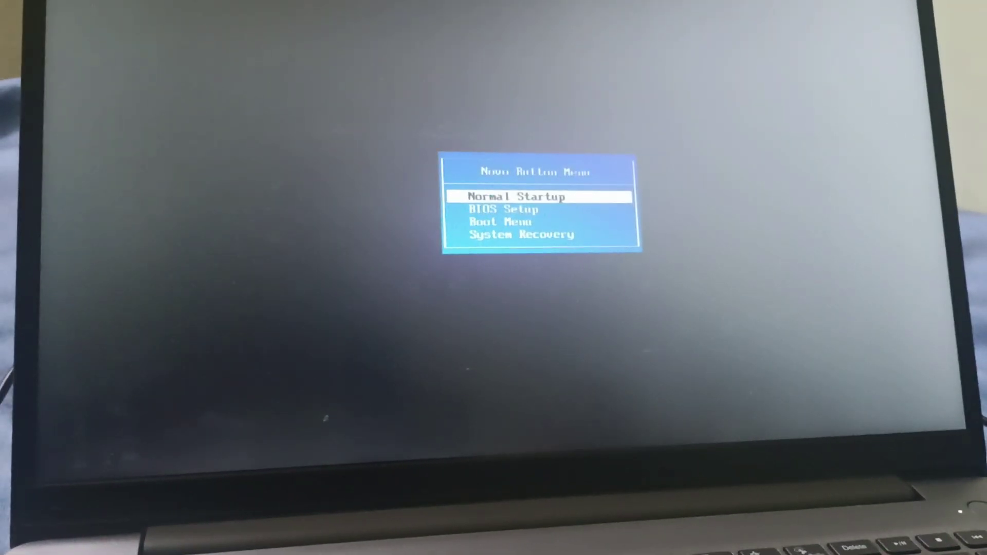
Highlight System Recovery in the Lenovo Novo Button Menu to load Windows recovery.
{"action": "key", "text": "Down"}
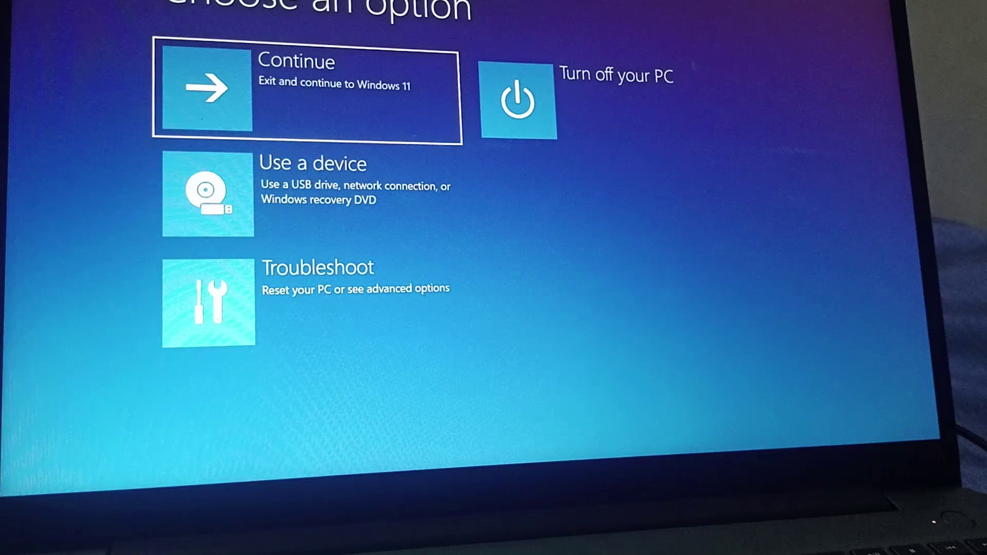
Go into Troubleshoot, then Advanced options, from the Choose an option screen.
{"action": "key", "text": "Down"}
{"action": "key", "text": "Down"}
{"action": "key", "text": "Return"}
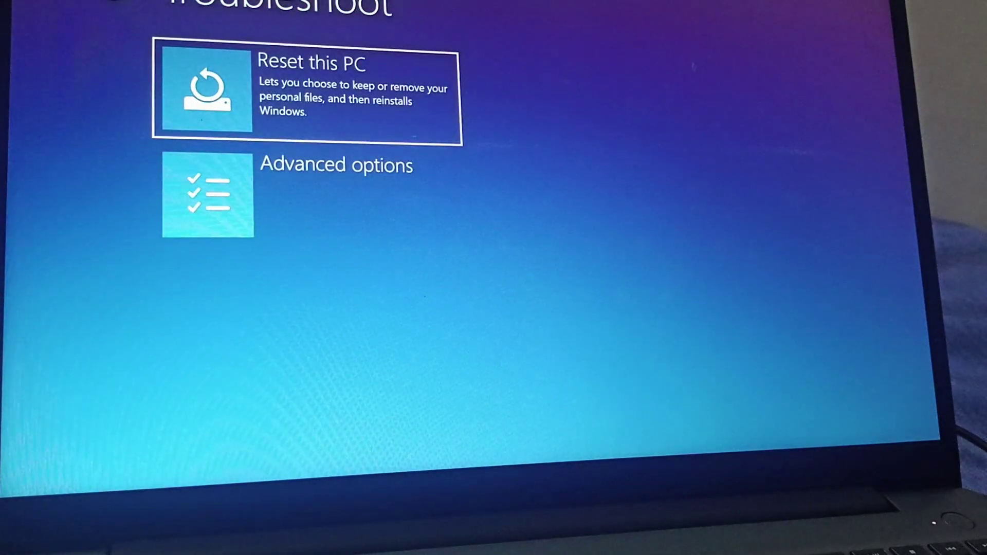
{"action": "key", "text": "Down"}
{"action": "key", "text": "Return"}
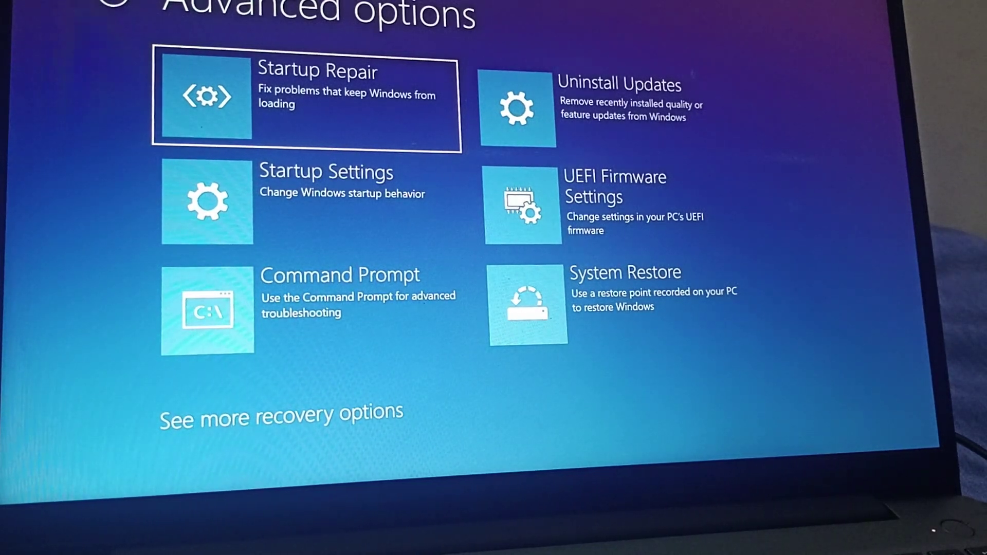
Open Startup Settings from the Advanced options list.
{"action": "key", "text": "Down"}
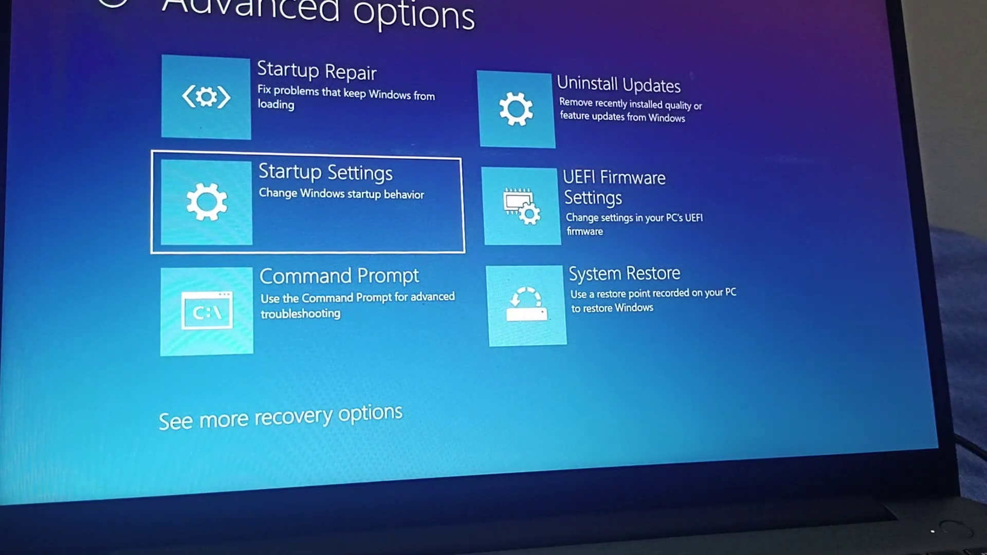
{"action": "key", "text": "Return"}
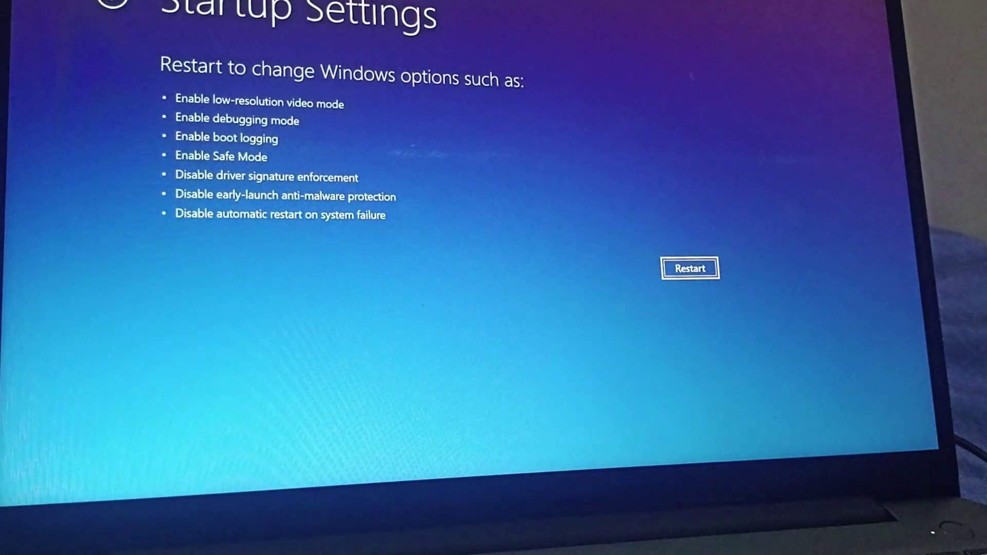